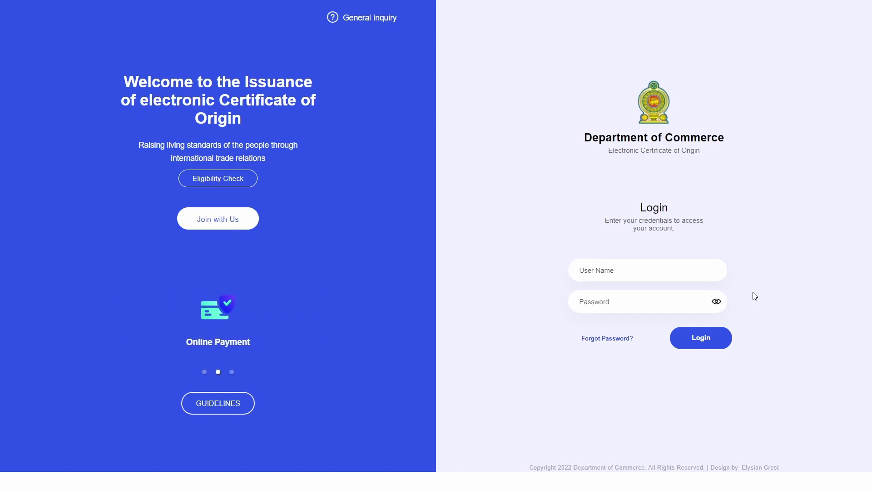
- Log in to the exporter account using the saved user name and the account password
{"action": "left_click", "coordinate": [652, 274]}
{"action": "key", "text": "ctrl+v"}
{"action": "left_click", "coordinate": [619, 296]}
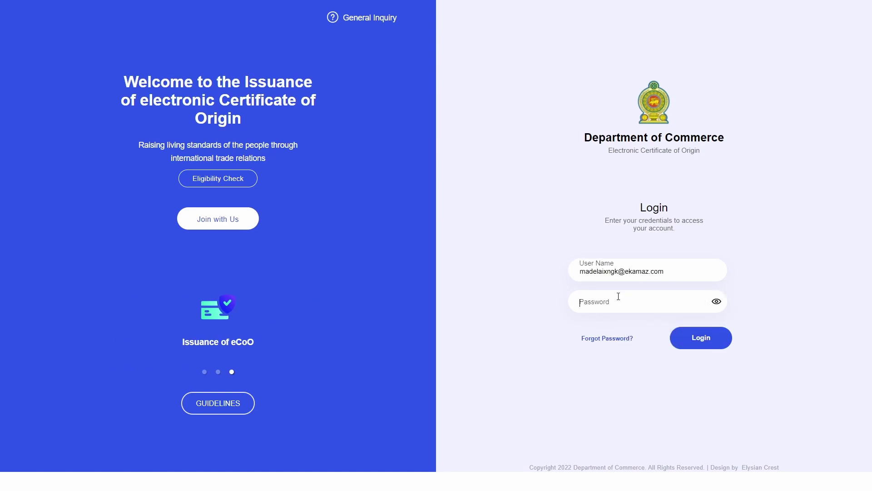
{"action": "type", "text": "•••••••"}
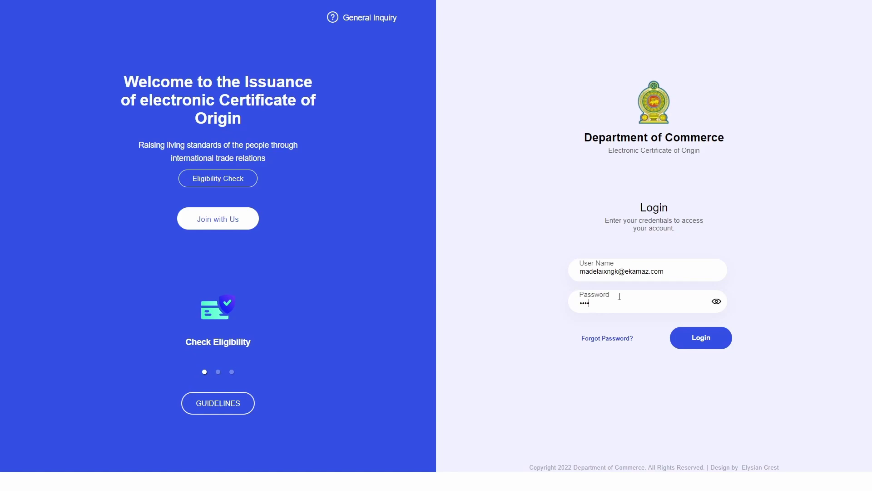
{"action": "type", "text": "••"}
{"action": "left_click", "coordinate": [702, 340]}
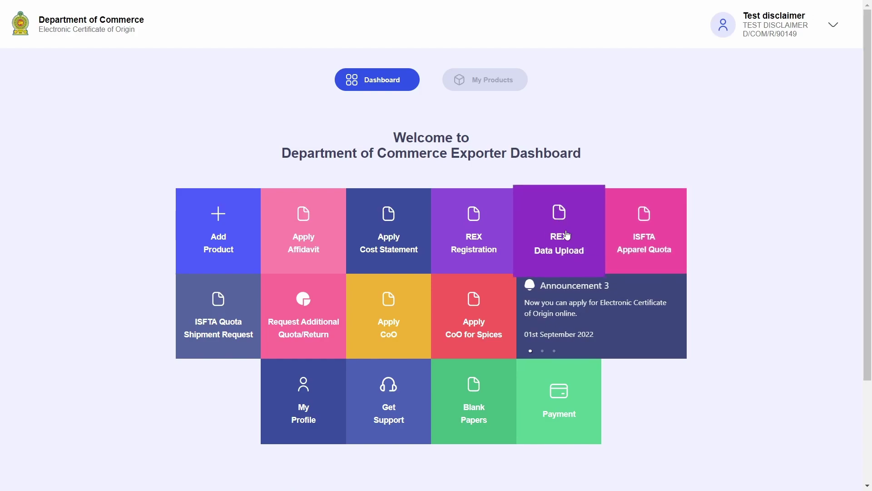
- Open the REX Data Upload form and choose product 1111.11.11 - GSP - Italy
{"action": "left_click", "coordinate": [582, 254]}
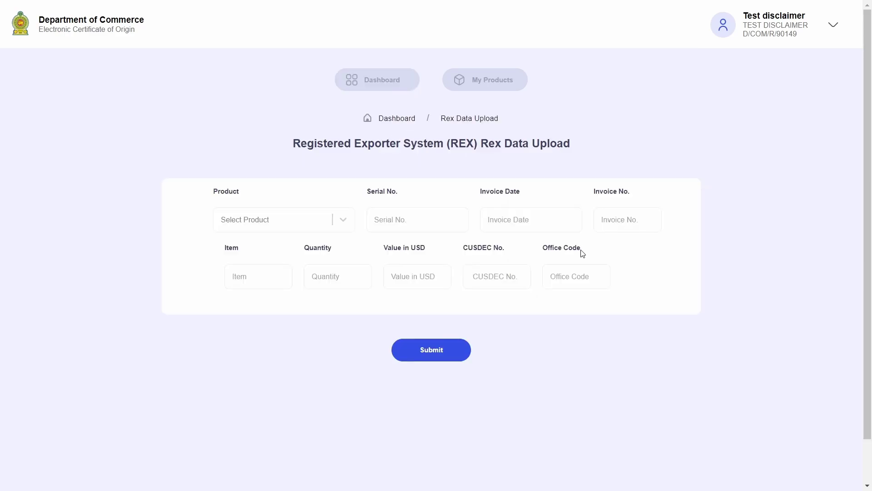
{"action": "left_click_drag", "start_coordinate": [294, 142], "coordinate": [600, 135]}
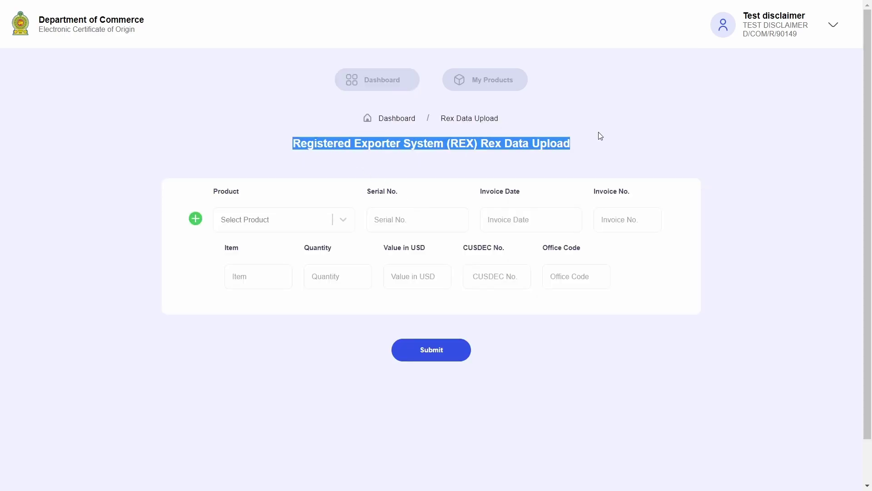
{"action": "left_click", "coordinate": [608, 136]}
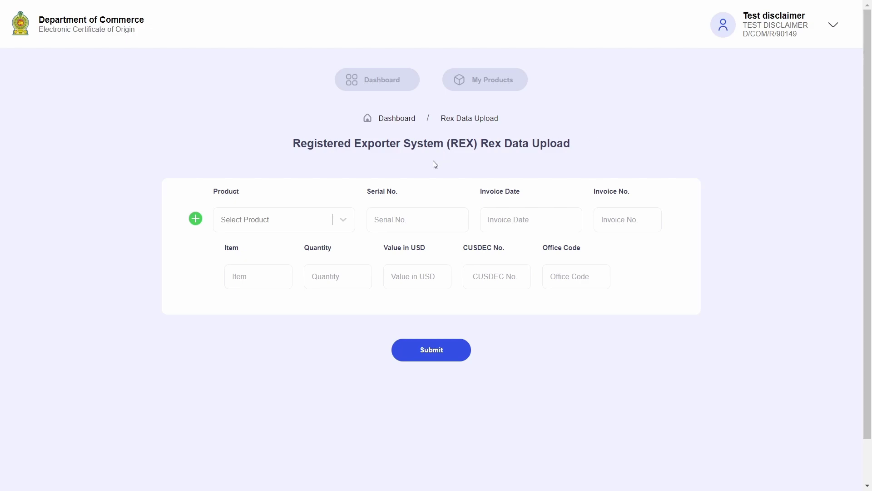
{"action": "left_click", "coordinate": [347, 228]}
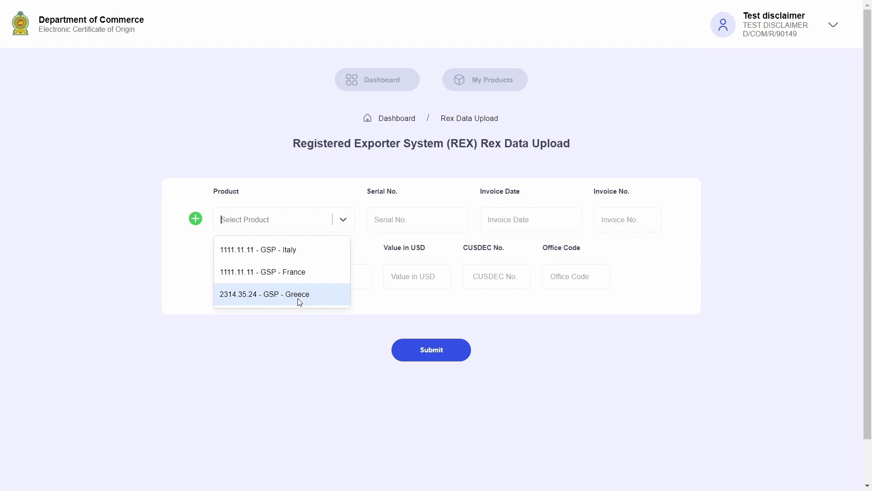
{"action": "left_click", "coordinate": [293, 257]}
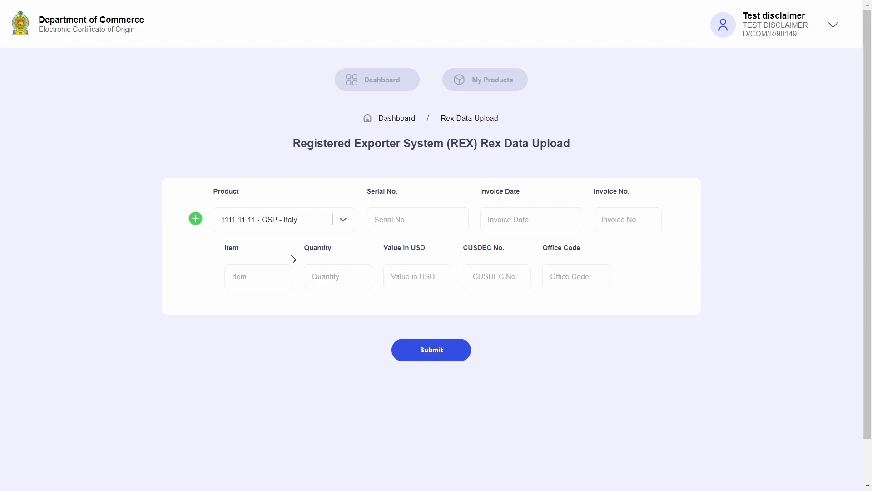
{"action": "left_click", "coordinate": [301, 225]}
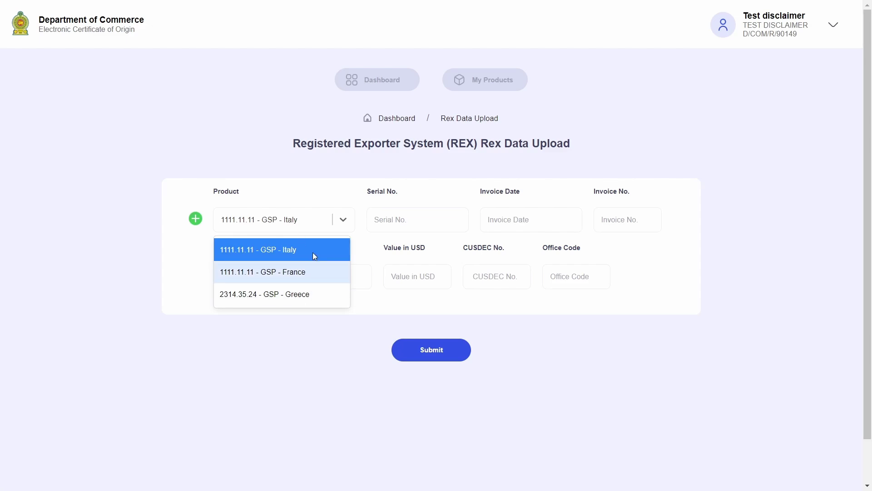
- Enter serial number 12345678, invoice date 2022-12-30 and invoice number INV 1212
{"action": "left_click", "coordinate": [395, 224]}
{"action": "type", "text": "12"}
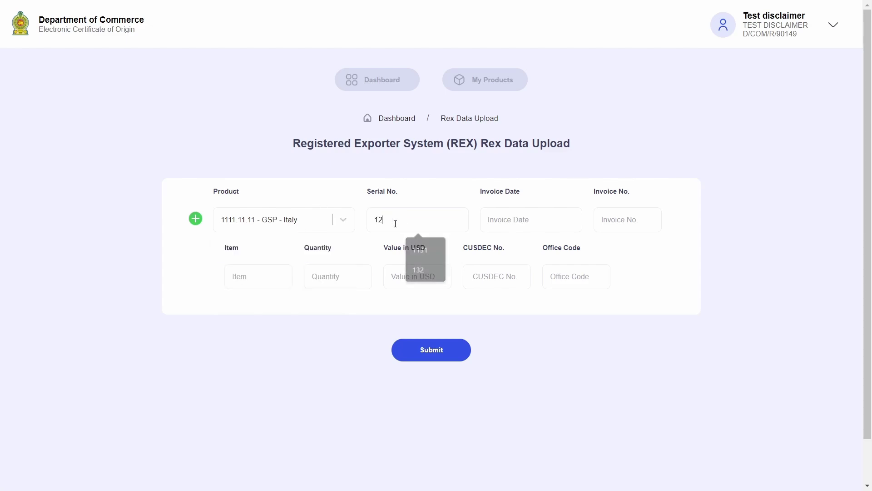
{"action": "type", "text": "345678"}
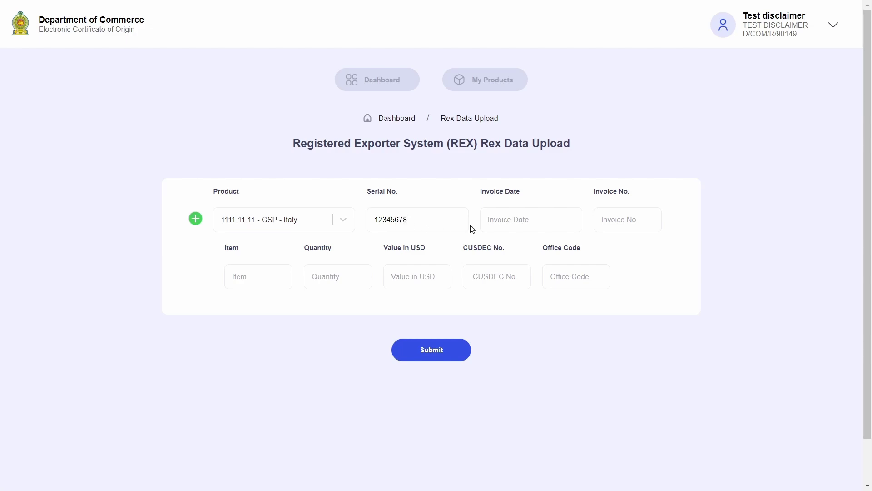
{"action": "left_click", "coordinate": [494, 223]}
{"action": "left_click", "coordinate": [487, 218]}
{"action": "type", "text": "2022-12-30"}
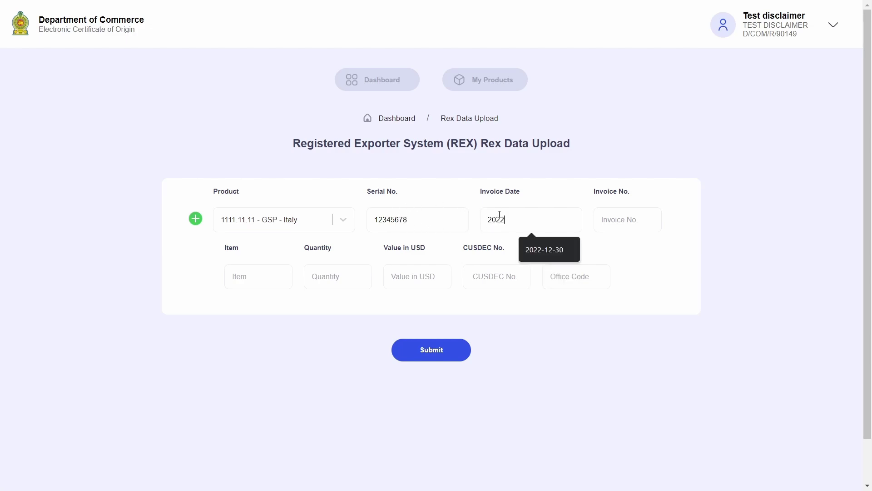
{"action": "left_click", "coordinate": [601, 219]}
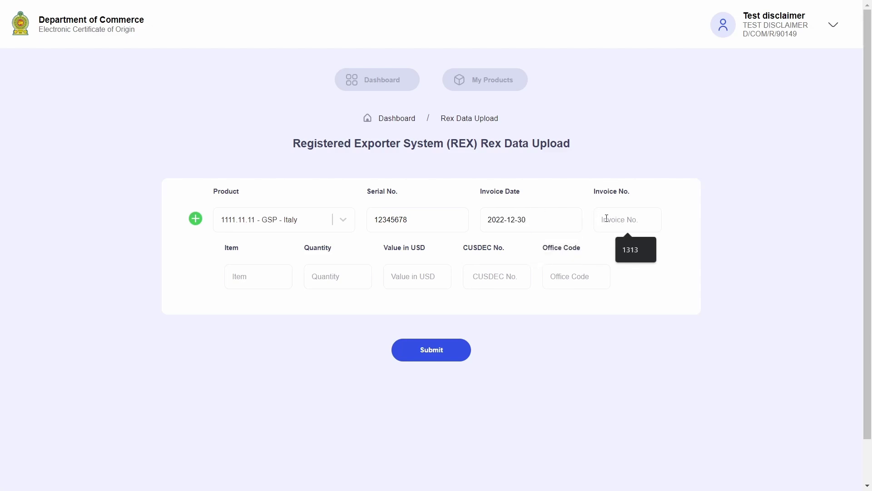
{"action": "type", "text": "INV 1212"}
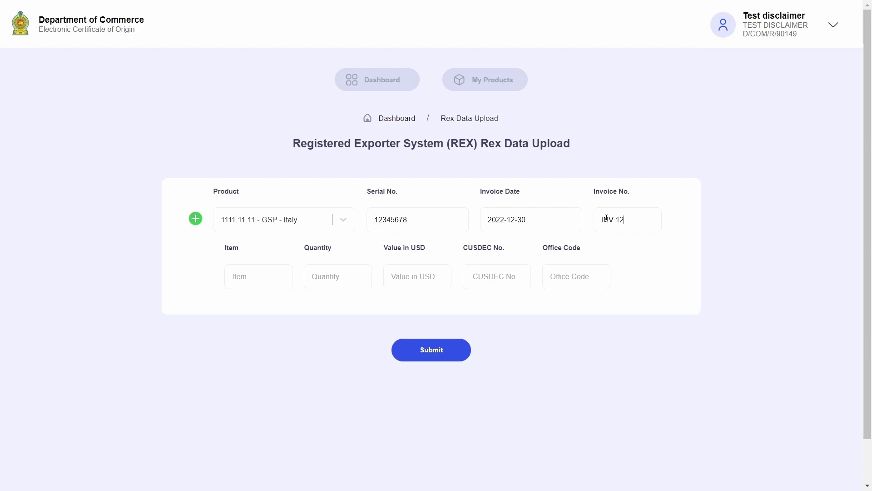
- Fill the first row: item Pen, quantity 12000 MT, 3500 USD, CUSDEC E12345, Office Code 234
{"action": "left_click", "coordinate": [245, 268]}
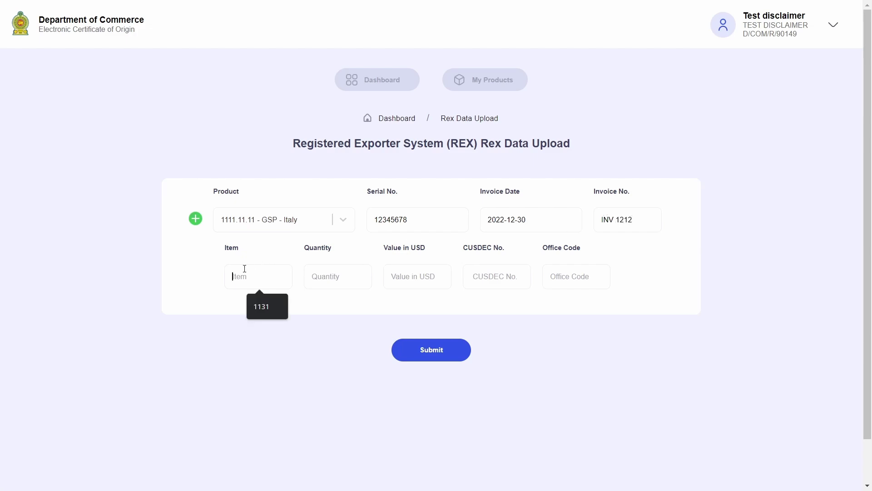
{"action": "type", "text": "Pen"}
{"action": "left_click", "coordinate": [314, 277]}
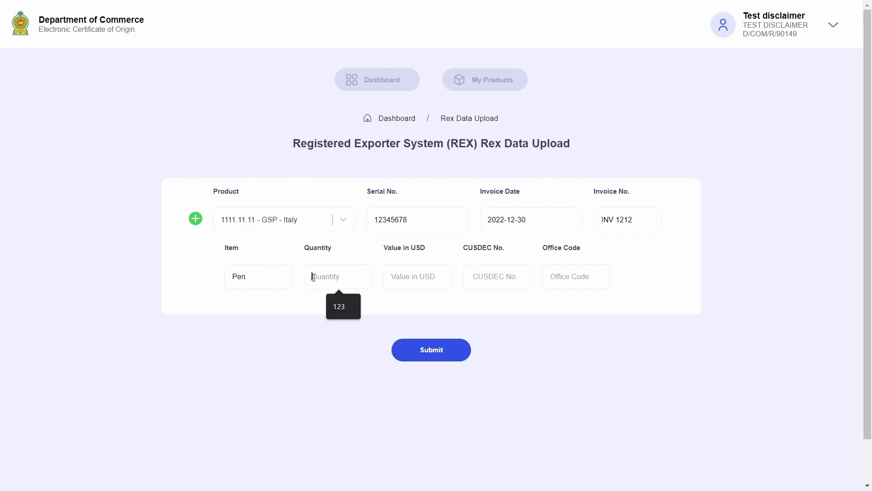
{"action": "type", "text": "12000 MT"}
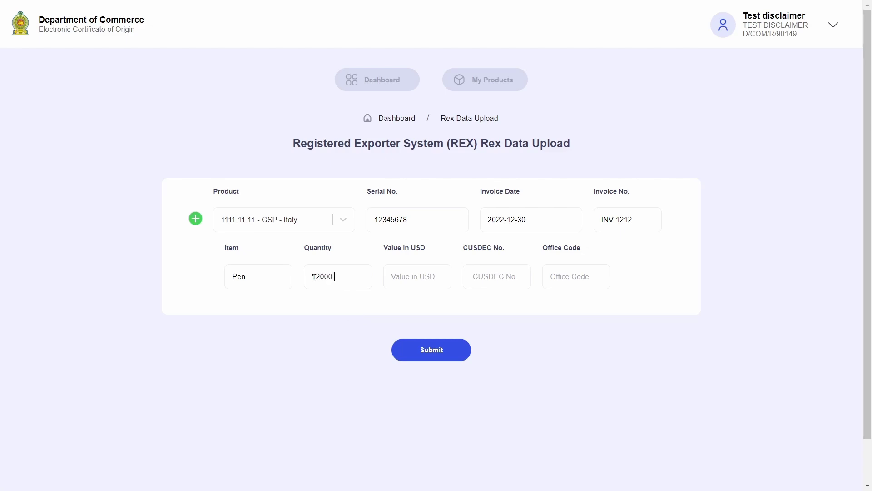
{"action": "left_click", "coordinate": [410, 278]}
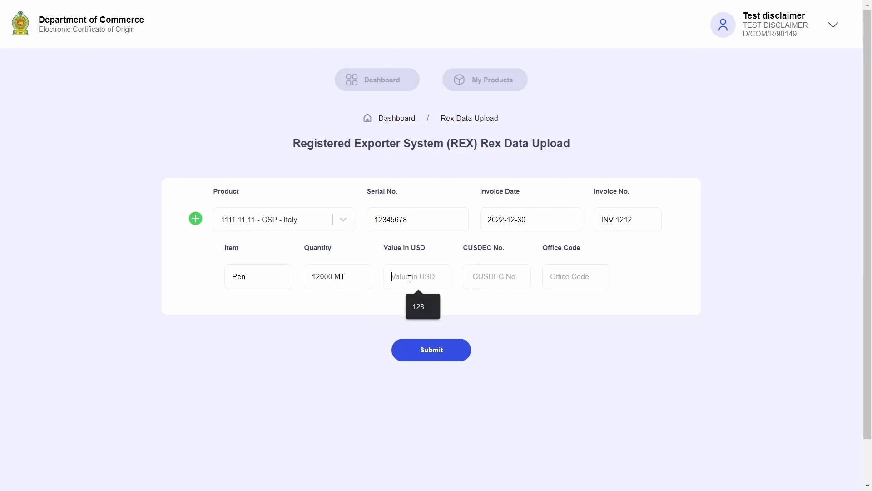
{"action": "type", "text": "3500"}
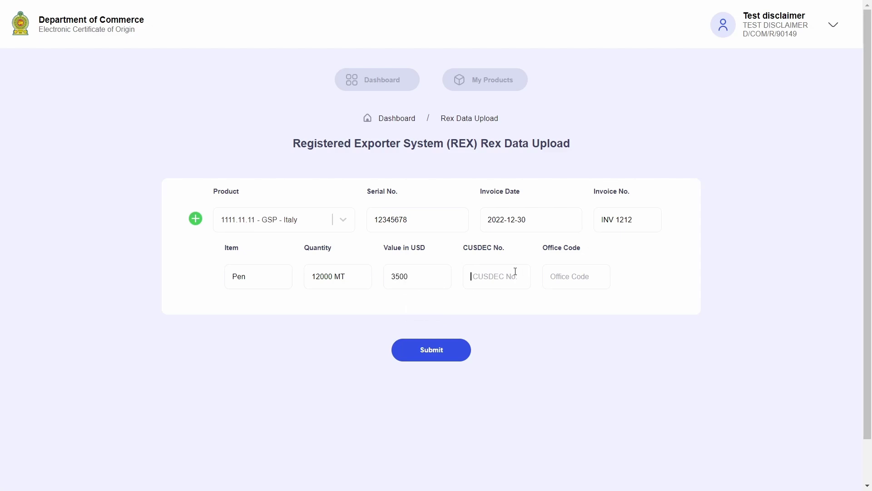
{"action": "type", "text": "E12345"}
{"action": "left_click", "coordinate": [563, 281]}
{"action": "type", "text": "234"}
- Add a second row for 1111.11.11 - GSP - France with serial 345678, date 2022-12-31, INV 3456
{"action": "left_click", "coordinate": [196, 221]}
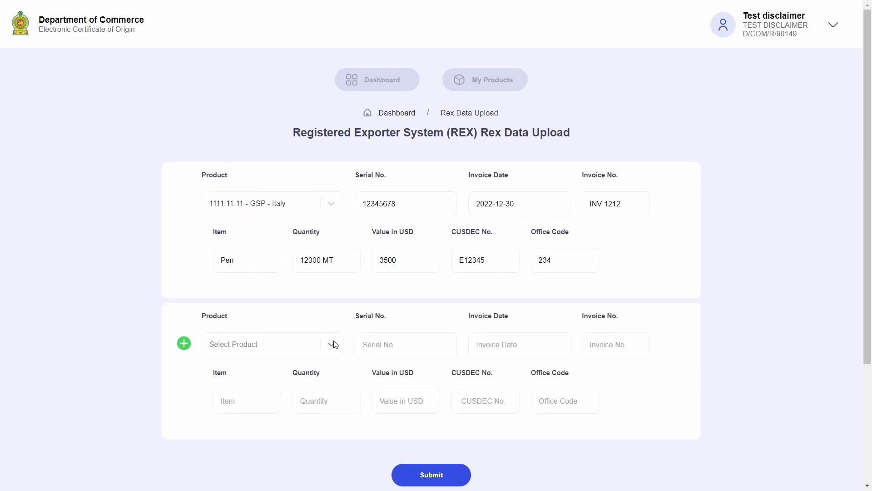
{"action": "left_click", "coordinate": [307, 349]}
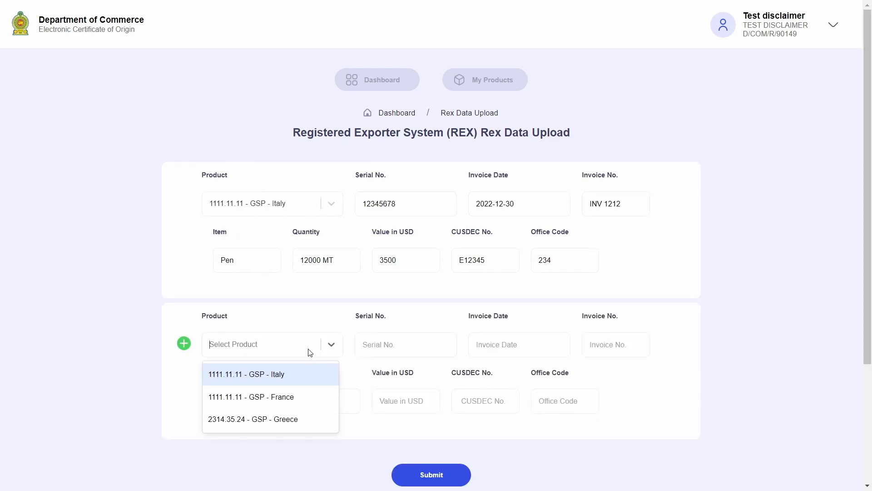
{"action": "left_click", "coordinate": [308, 400]}
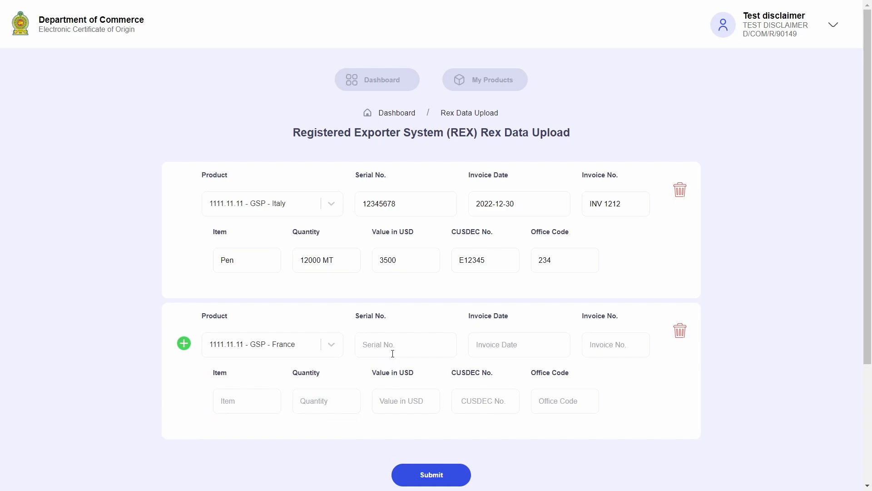
{"action": "type", "text": "345678"}
{"action": "left_click", "coordinate": [497, 350]}
{"action": "type", "text": "2022-"}
{"action": "type", "text": "12"}
{"action": "type", "text": "-31"}
{"action": "type", "text": "INV 3"}
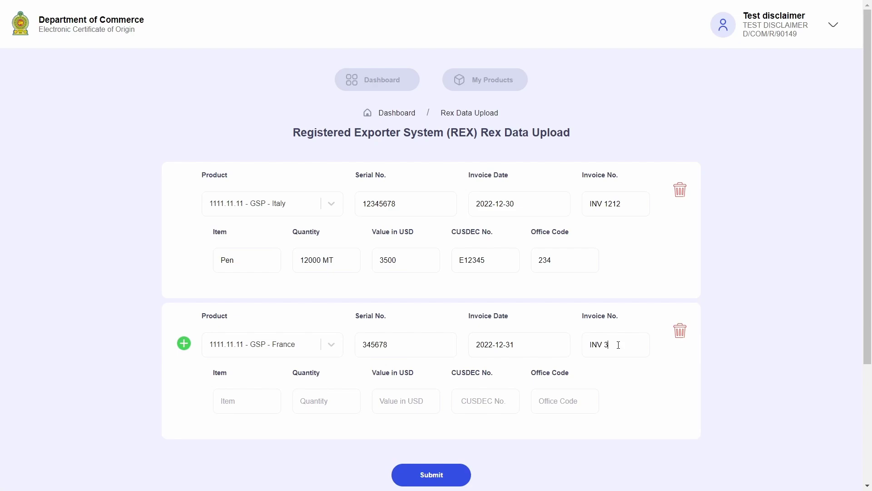
{"action": "type", "text": "456"}
- Fill the second row: item Coconut, 5000 MT, 4000 USD, CUSDEC E5313, office 567
{"action": "left_click", "coordinate": [222, 398]}
{"action": "type", "text": "Coconitut"}
{"action": "left_click", "coordinate": [333, 407]}
{"action": "type", "text": "5000 MT"}
{"action": "left_click", "coordinate": [406, 402]}
{"action": "type", "text": "4000"}
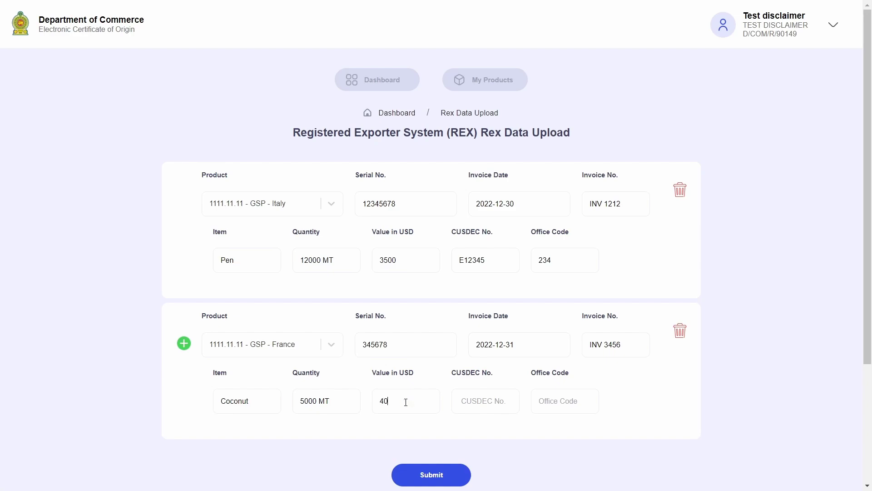
{"action": "left_click", "coordinate": [493, 396]}
{"action": "type", "text": "E5313"}
{"action": "type", "text": "567"}
{"action": "scroll", "coordinate": [490, 431], "scroll_direction": "down", "scroll_amount": 1}
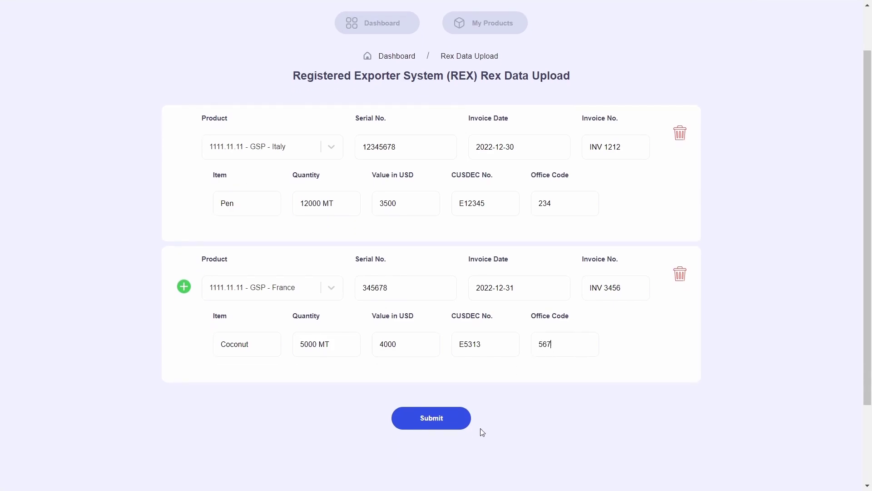
- Submit the two REX entries, then go back to the Exporter Dashboard
{"action": "left_click", "coordinate": [446, 422]}
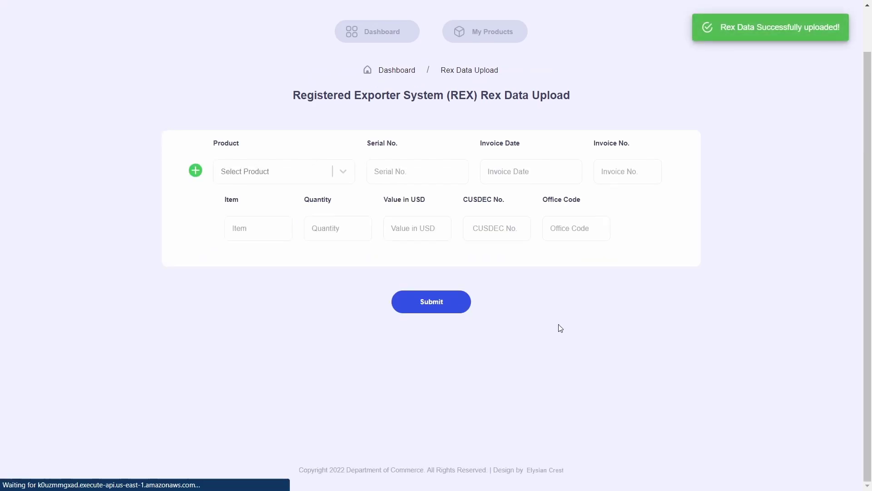
{"action": "left_click", "coordinate": [374, 35]}
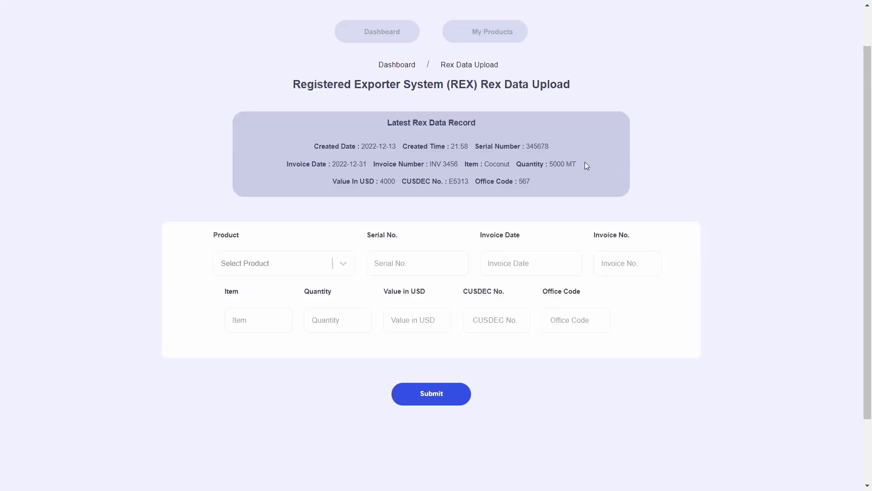
{"action": "left_click", "coordinate": [393, 34]}
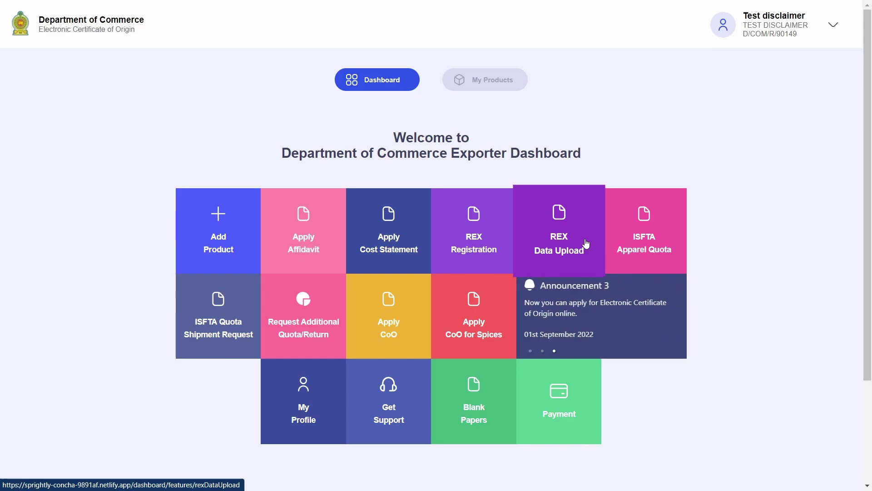
{"action": "left_click", "coordinate": [586, 244]}
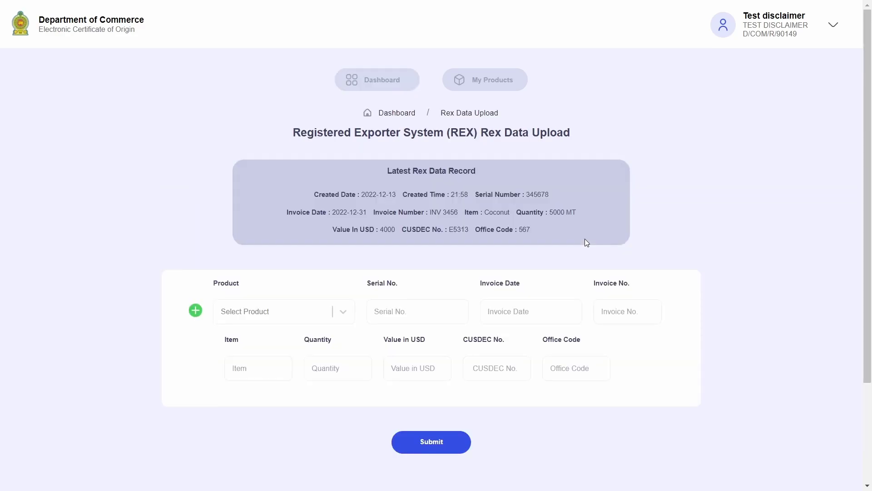
{"action": "scroll", "coordinate": [585, 243], "scroll_direction": "down", "scroll_amount": 2}
{"action": "left_click_drag", "start_coordinate": [387, 115], "coordinate": [485, 115]}
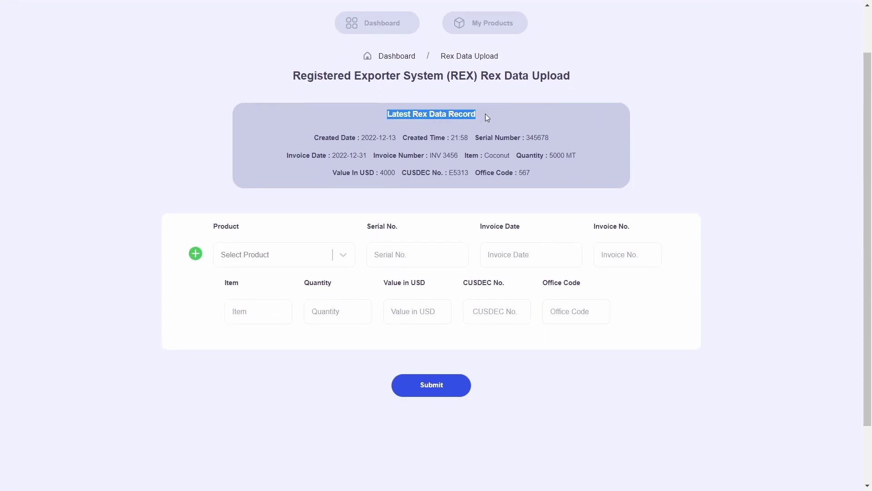
{"action": "left_click", "coordinate": [457, 126]}
{"action": "left_click_drag", "start_coordinate": [307, 142], "coordinate": [545, 138]}
{"action": "left_click", "coordinate": [513, 151]}
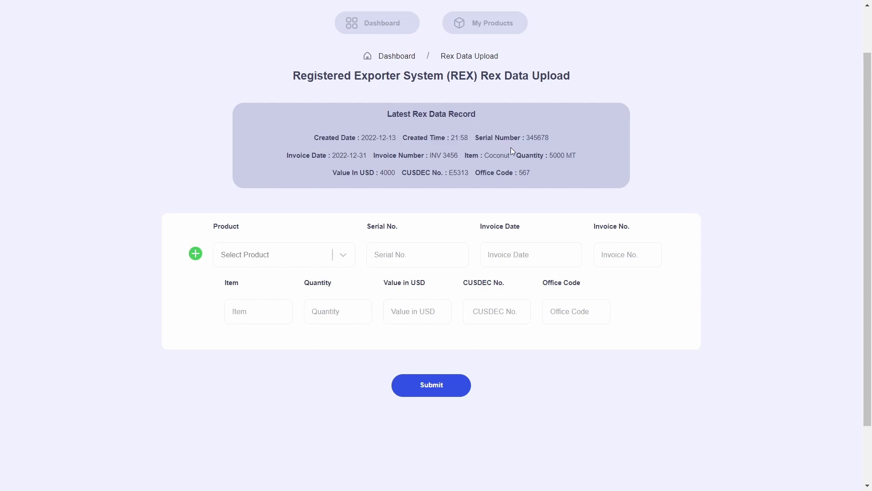
{"action": "left_click_drag", "start_coordinate": [287, 157], "coordinate": [588, 156]}
{"action": "left_click", "coordinate": [589, 155]}
{"action": "left_click_drag", "start_coordinate": [334, 173], "coordinate": [583, 184]}
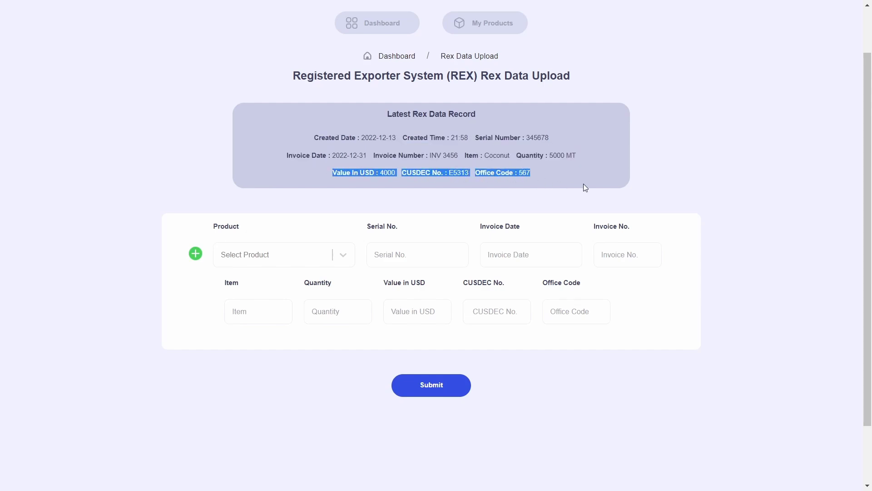
{"action": "left_click", "coordinate": [583, 183]}
{"action": "double_click", "coordinate": [398, 114]}
{"action": "left_click", "coordinate": [517, 139]}
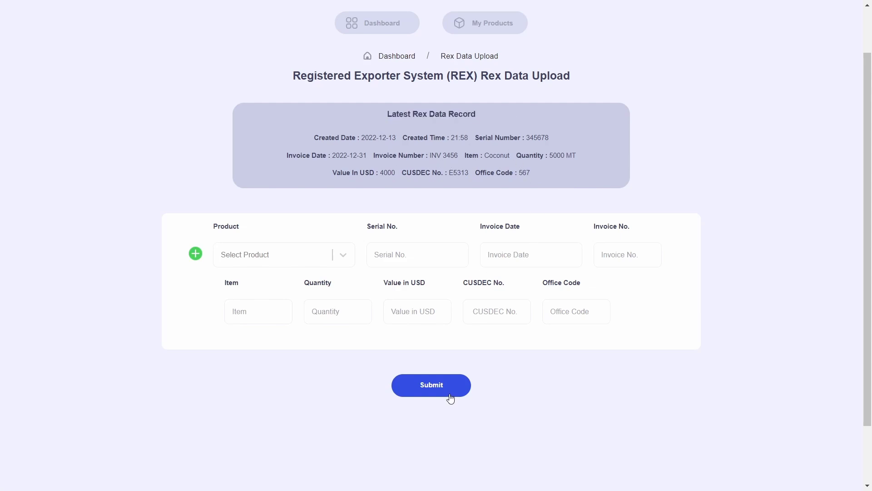
{"action": "scroll", "coordinate": [450, 398], "scroll_direction": "up", "scroll_amount": 2}
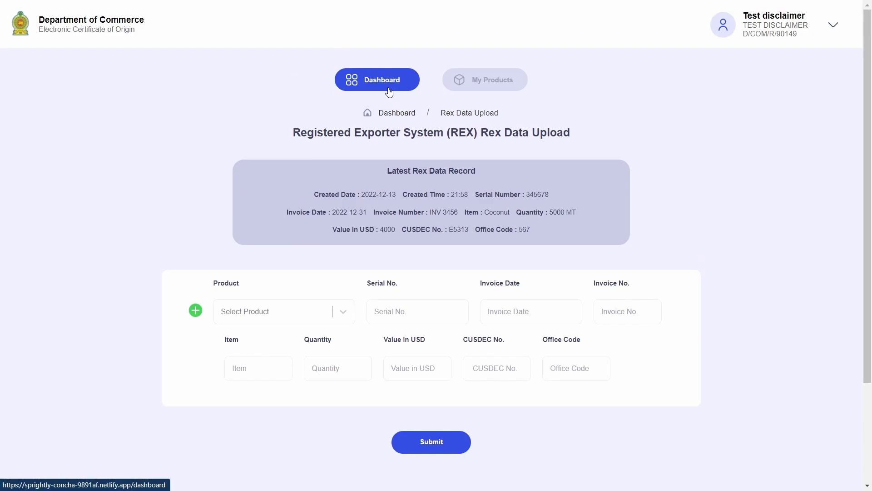
{"action": "left_click", "coordinate": [390, 91]}
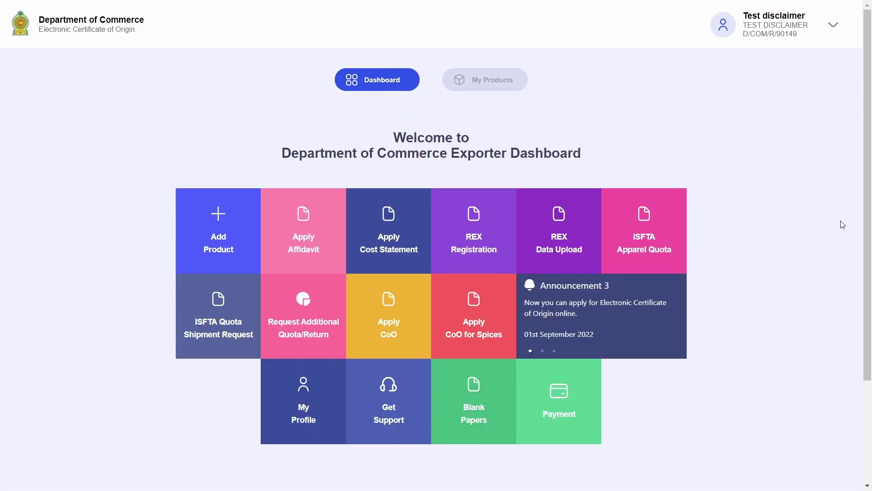